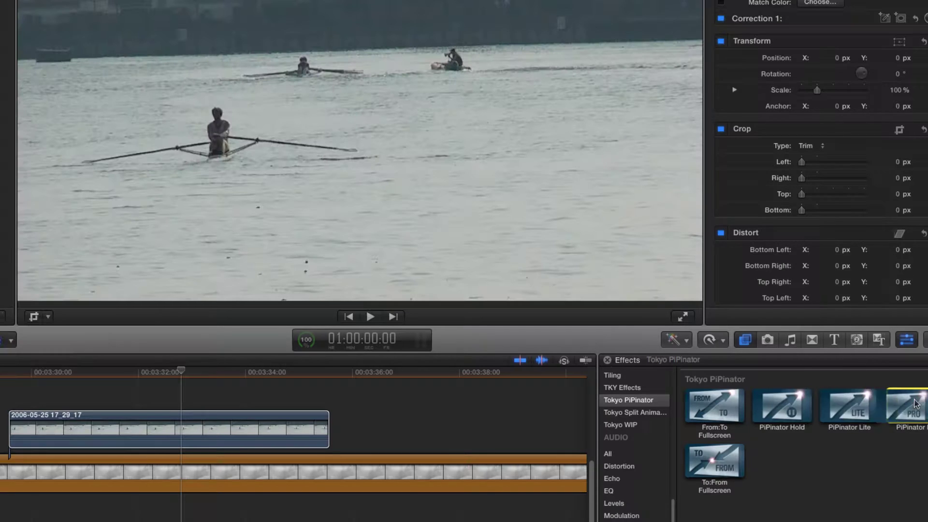
Apply PiPinator Pro to the rowing clip, moving the arrival start left and departure end right
left_click_drag(906, 406, 171, 431)
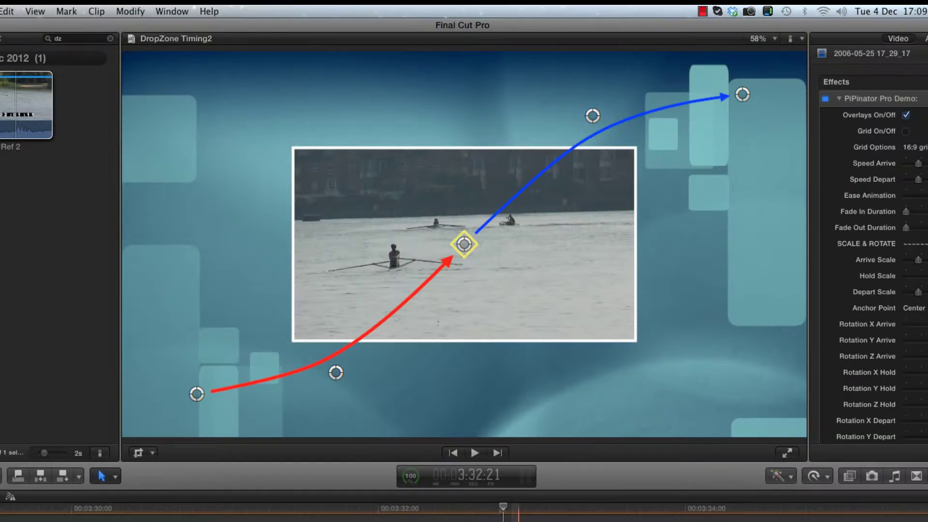
left_click(354, 343)
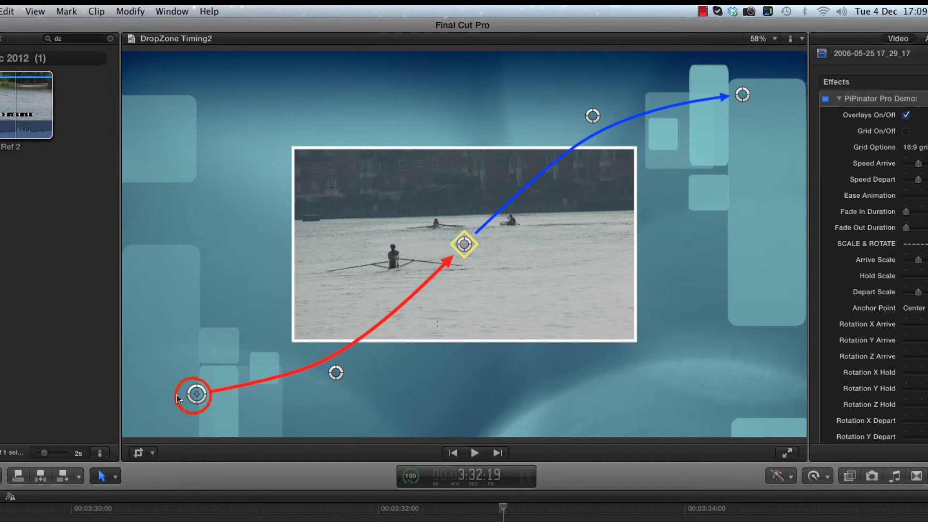
left_click_drag(196, 394, 163, 395)
left_click_drag(742, 95, 778, 108)
left_click_drag(464, 244, 464, 256)
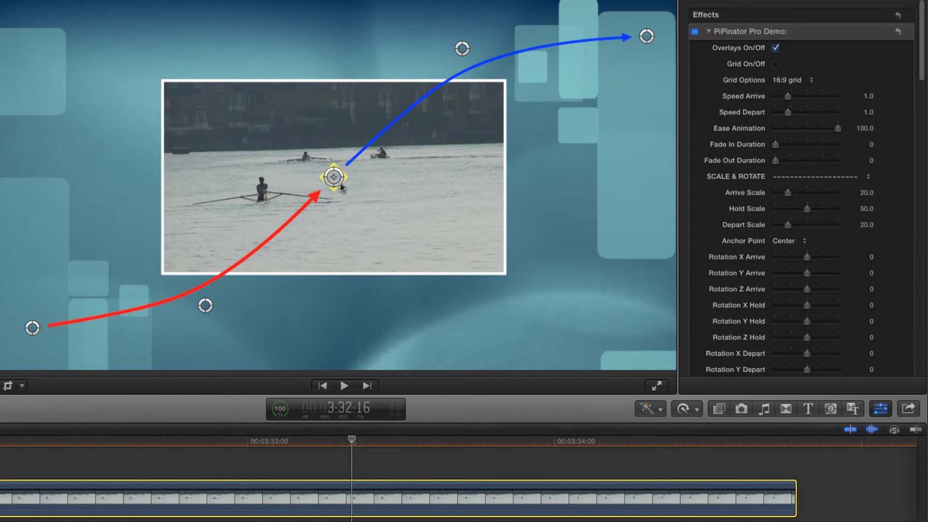
Move the hold position down-right and push the path endpoints past the left and top edges
left_click_drag(333, 177, 460, 243)
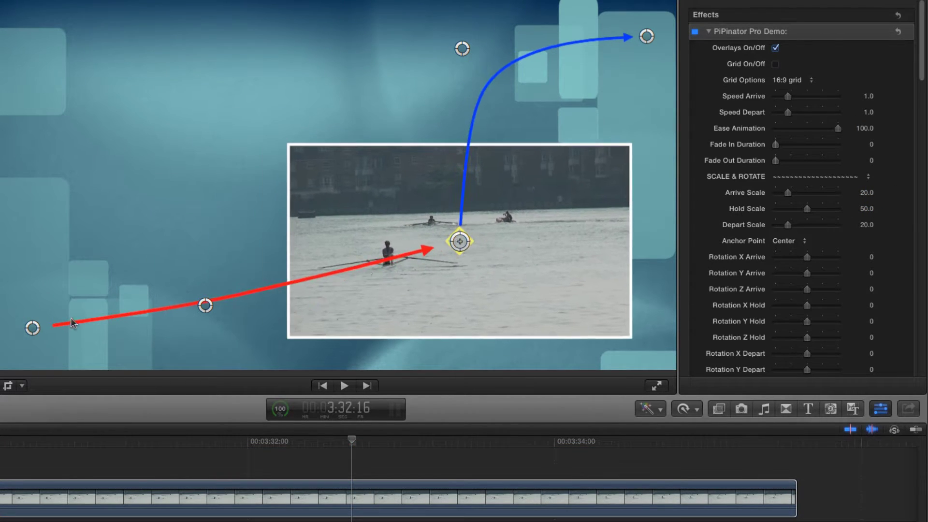
left_click_drag(32, 328, 0, 308)
left_click_drag(646, 36, 623, 0)
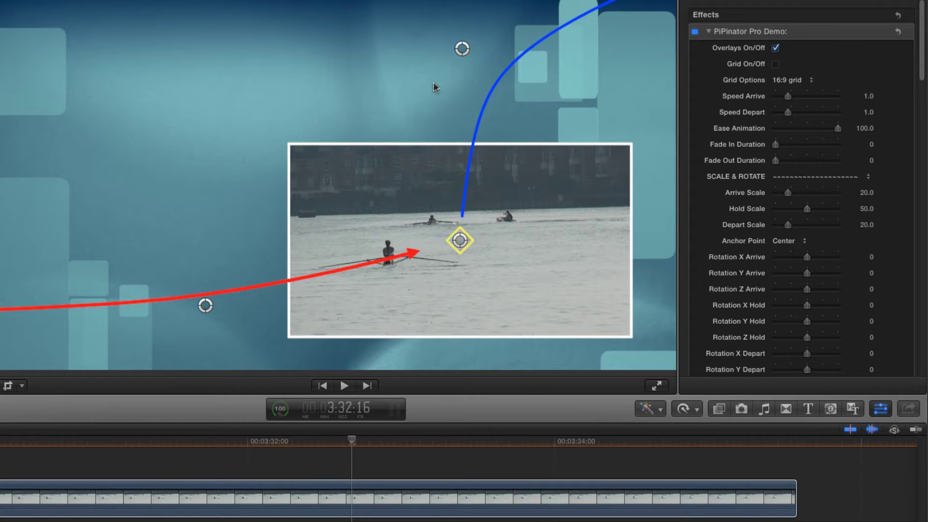
Reshape the departure and arrival curves, then play the animation to preview it
left_click_drag(461, 48, 527, 85)
left_click_drag(205, 305, 190, 285)
key("space")
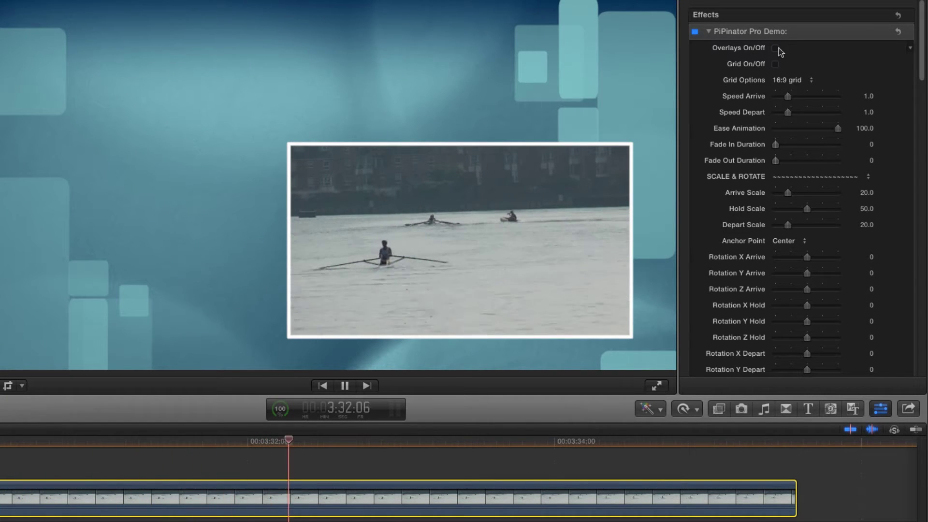
Enter Hold Scale 35, Arrive Scale 0 and Speed Arrive 2.0, then preview playback
key("space")
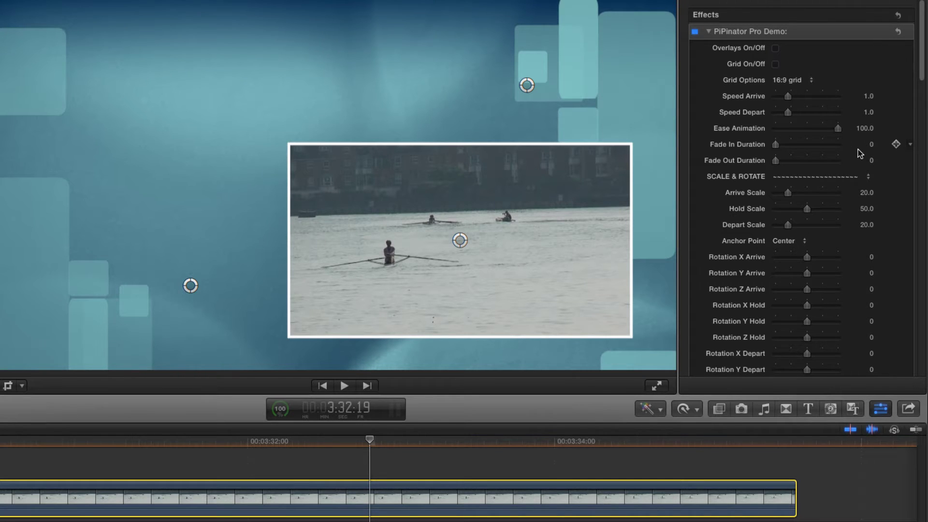
left_click(866, 208)
type("35")
key("Return")
left_click(866, 192)
type("0")
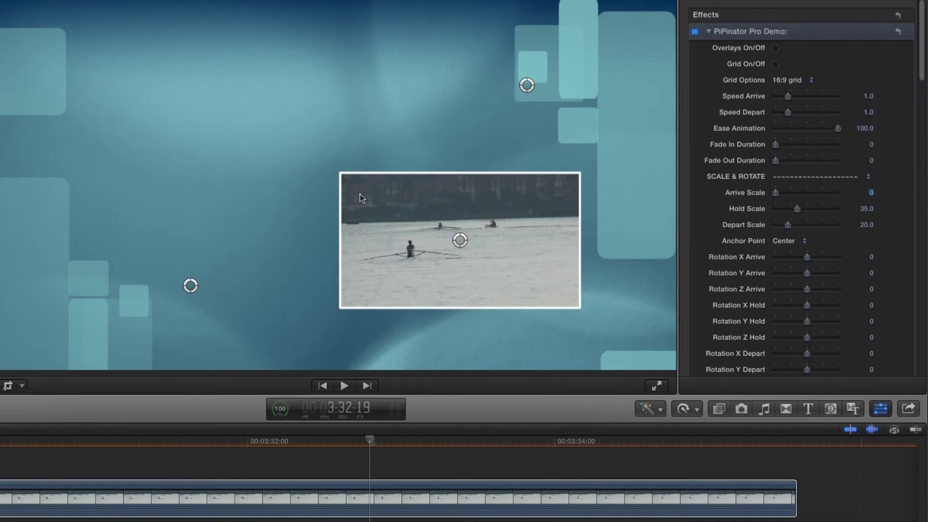
key("Return")
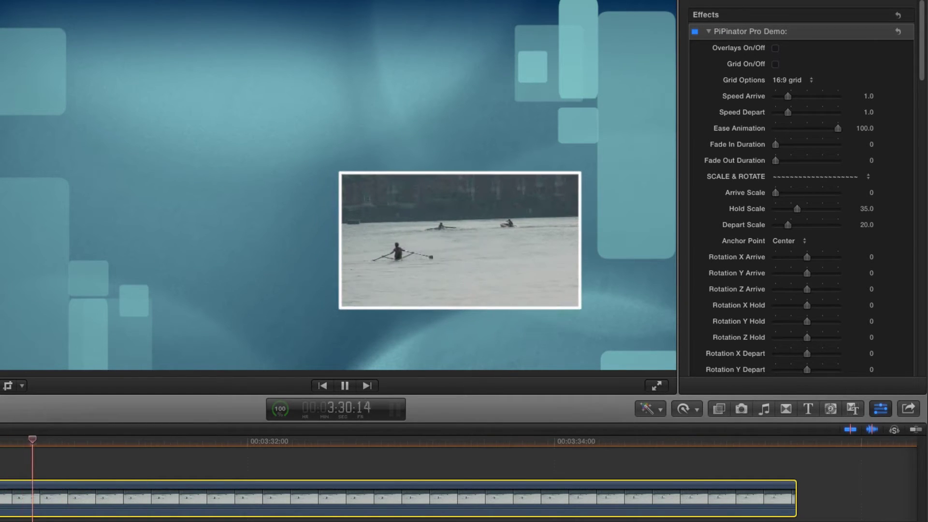
left_click(868, 96)
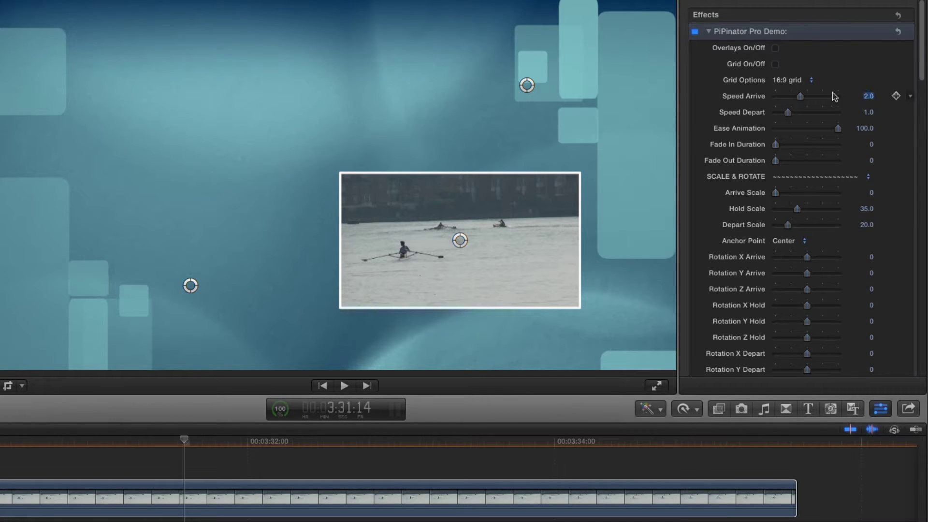
key("Return")
key("shift+slash")
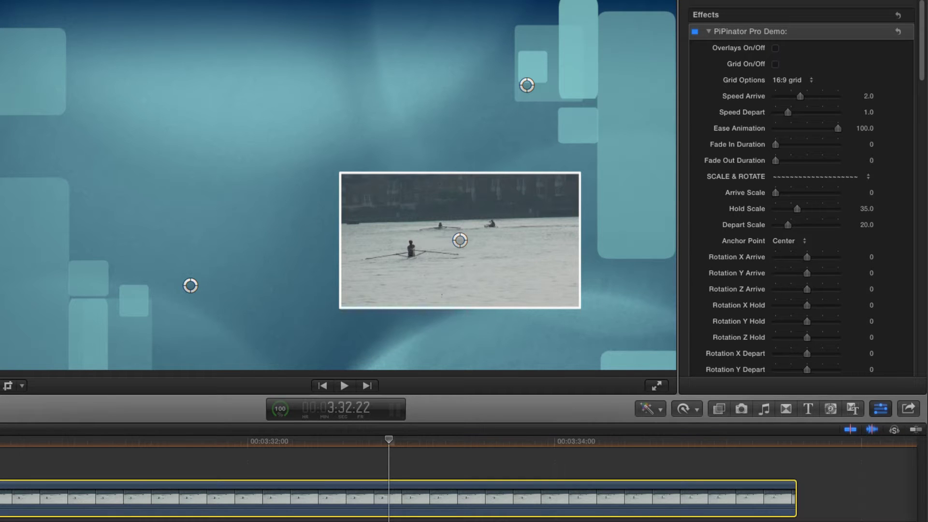
Drag Rotation X Arrive to -319.23 so the picture spins as it arrives
left_click(737, 262)
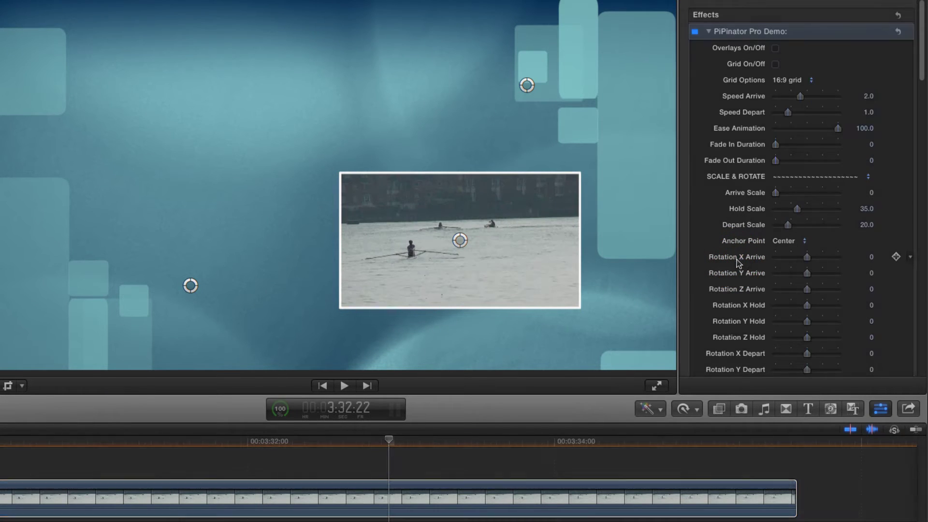
left_click_drag(806, 257, 797, 262)
left_click(1, 498)
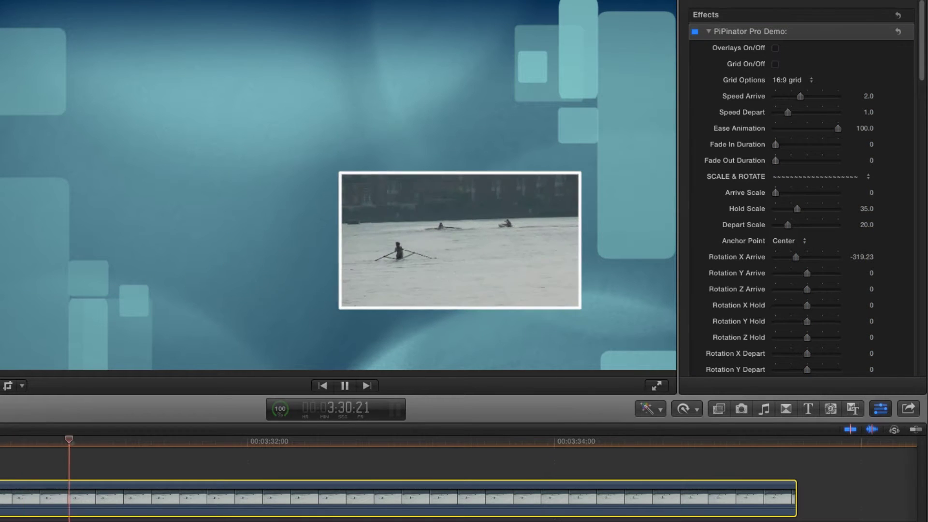
Tilt the held picture with Rotation Y Hold -20 and Rotation Z Hold -2
key("space")
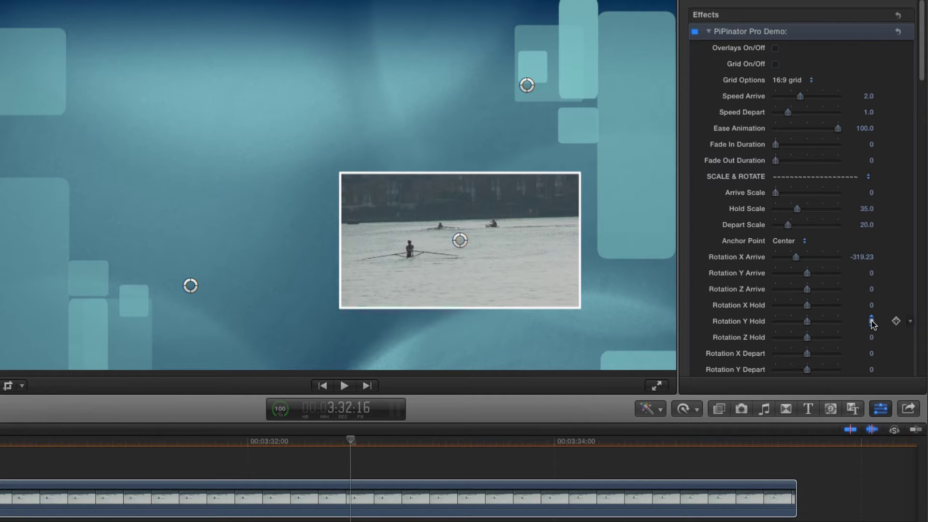
key("Return")
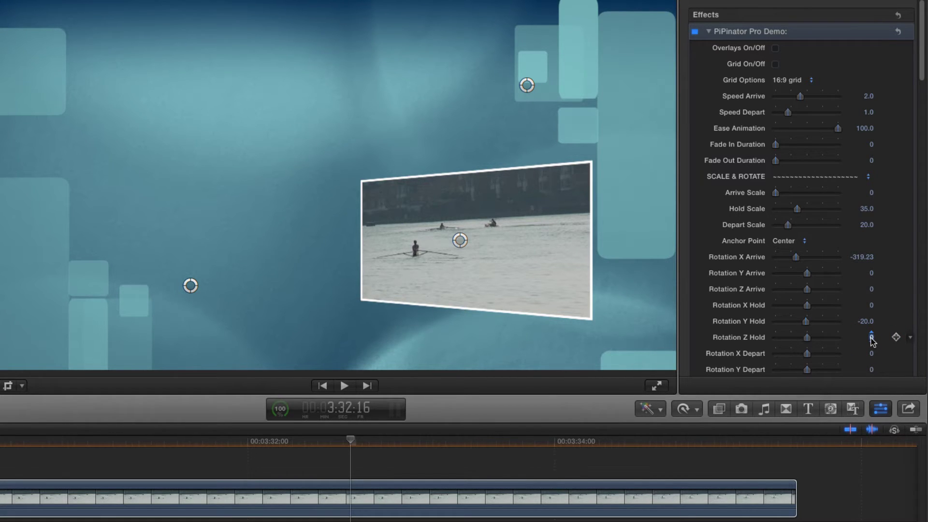
left_click_drag(872, 341, 500, 285)
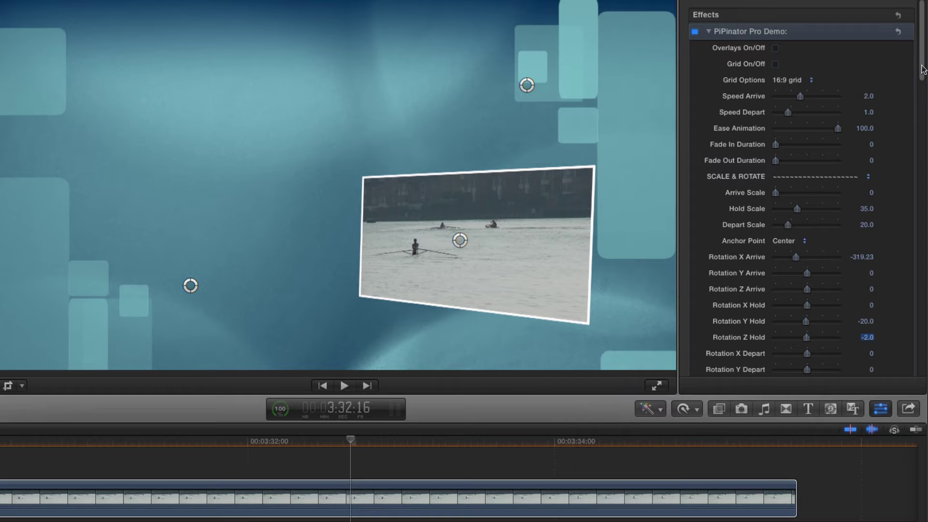
Crop the held picture with Crop Left/Right Hold 0.4 and set X Offset Hold to 0.62
left_click_drag(922, 69, 923, 140)
left_click(750, 126)
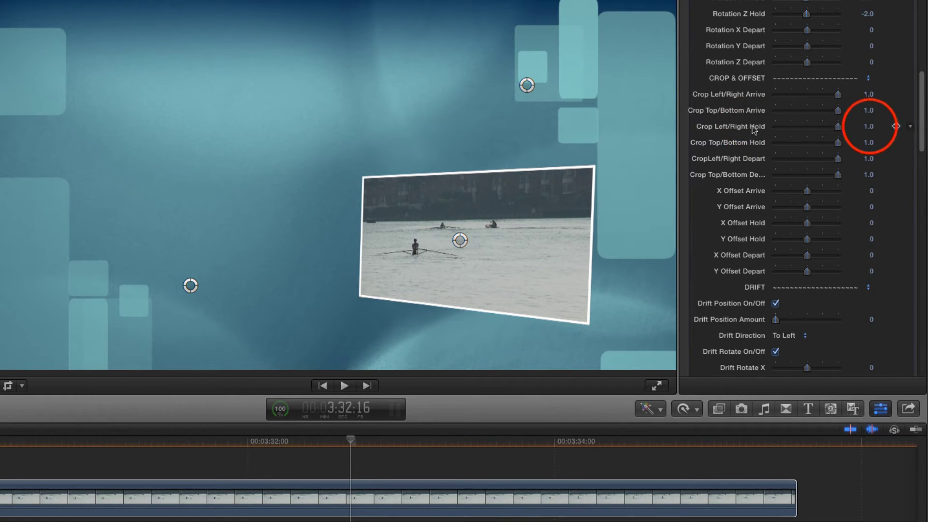
left_click(868, 126)
type(".4")
key("Return")
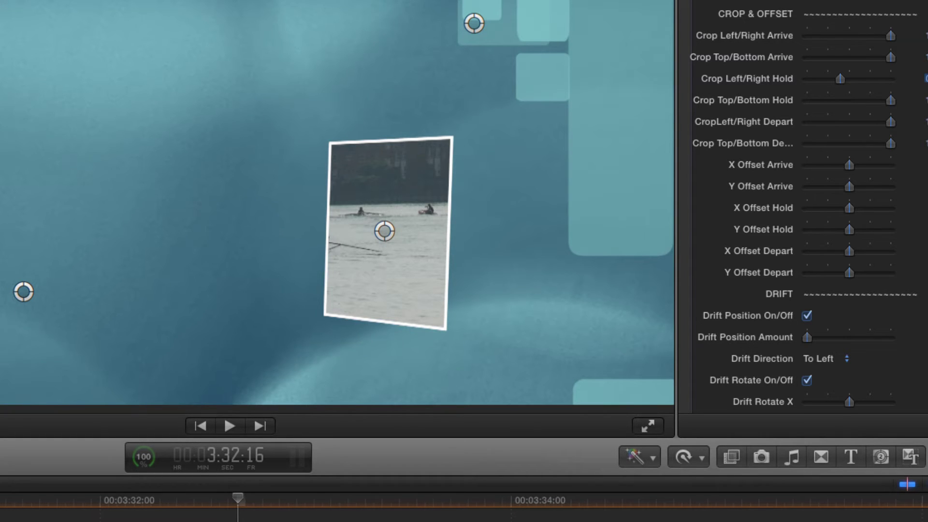
left_click(757, 211)
left_click_drag(849, 210, 875, 210)
Set Hold Scale to 75 and drag the held picture's centre up and to the right
left_click(921, 145)
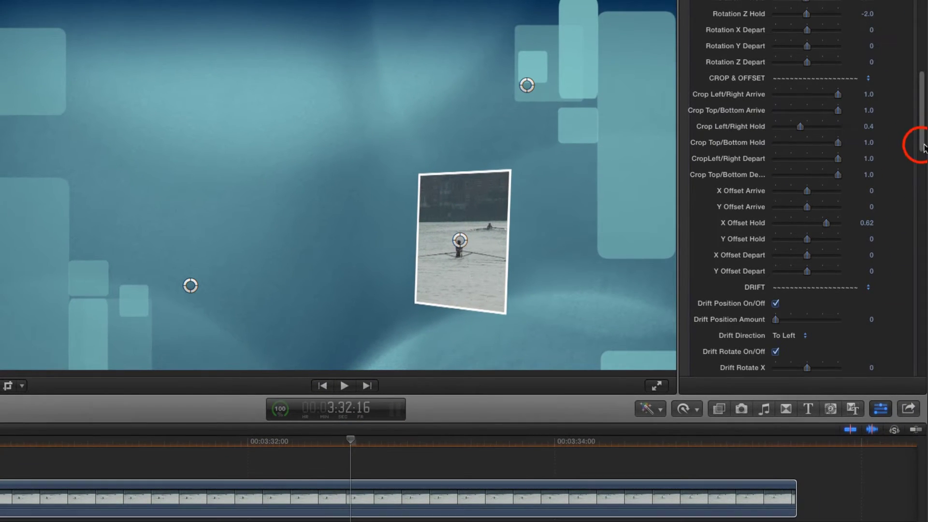
left_click_drag(923, 147, 924, 83)
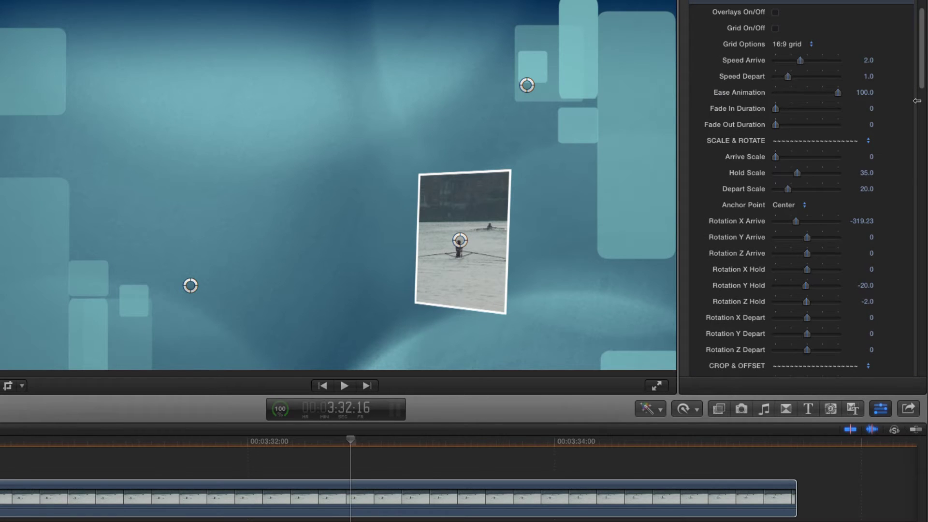
left_click(866, 173)
left_click(867, 174)
type("75")
key("Return")
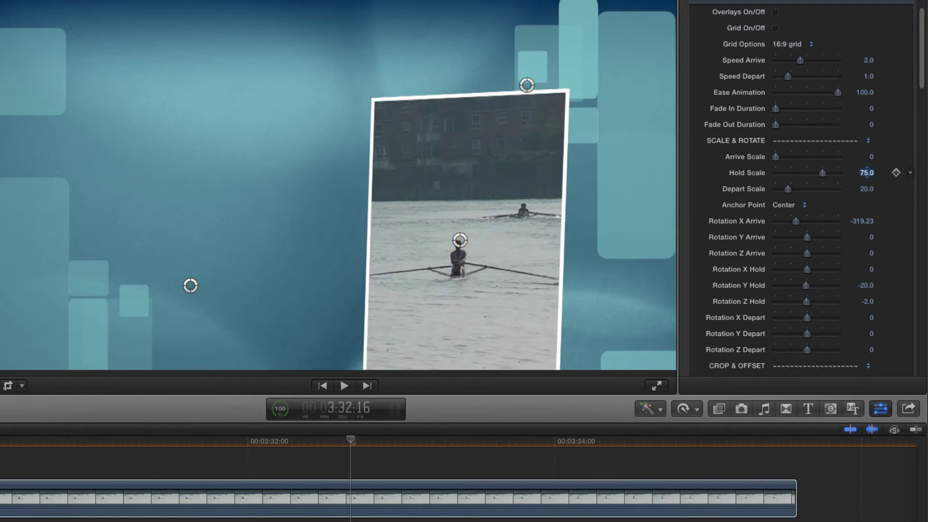
left_click(459, 240)
left_click_drag(476, 221, 534, 188)
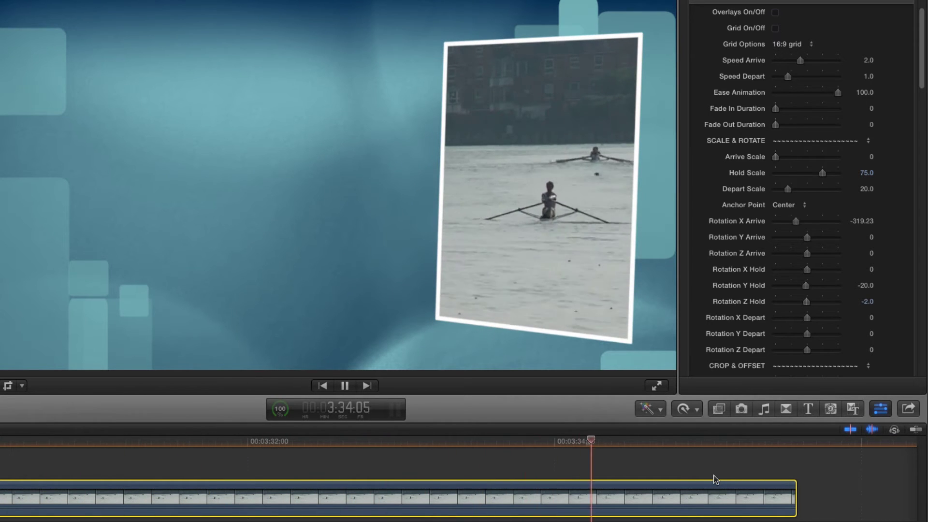
Stop playback and lower Speed Depart from 1.0 to 0
left_click(757, 441)
key("space")
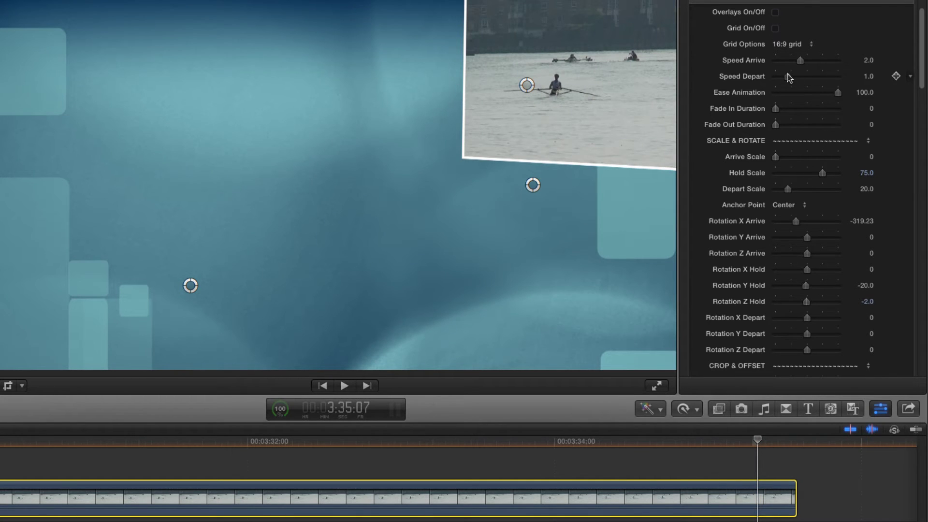
left_click_drag(789, 78, 773, 77)
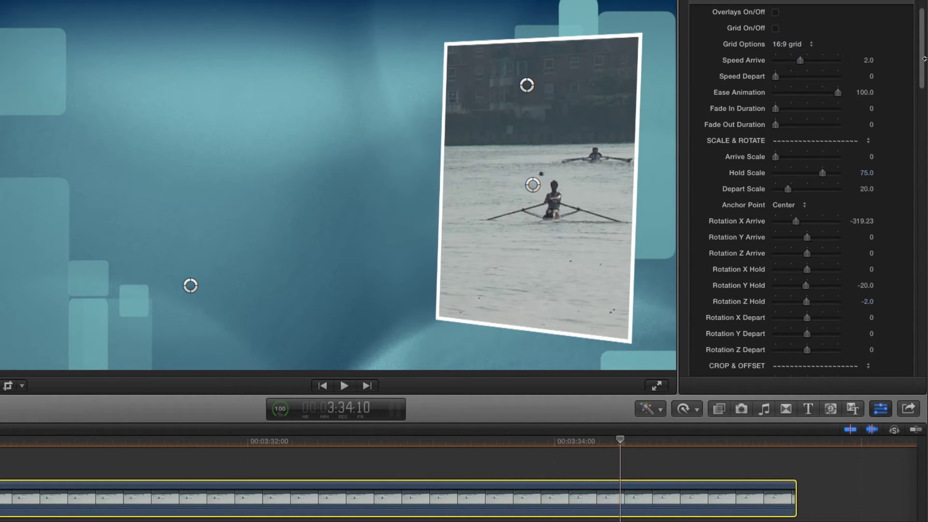
left_click_drag(923, 68, 913, 205)
Commit Border Width 40, choose Overlay as Border Blend Mode, and set Corner Roundness Hold to 4
scroll(914, 215, "down", 2)
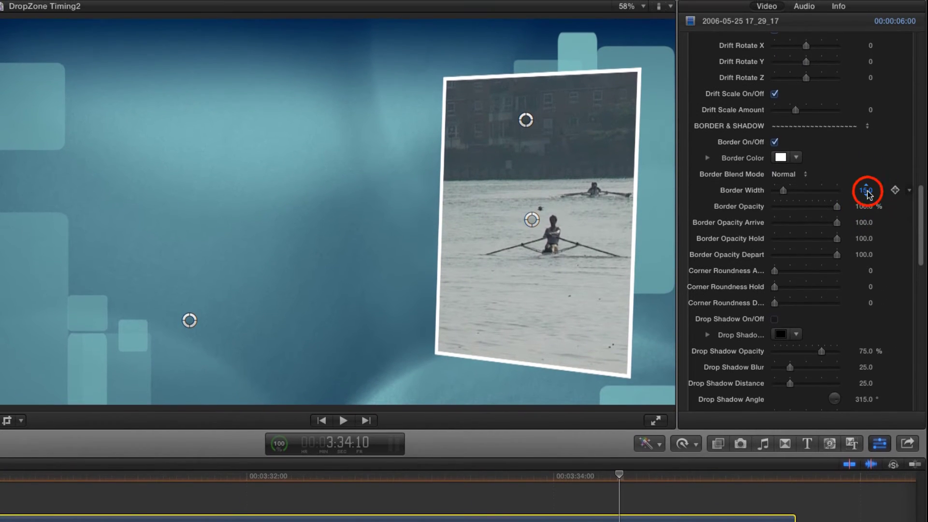
key("Return")
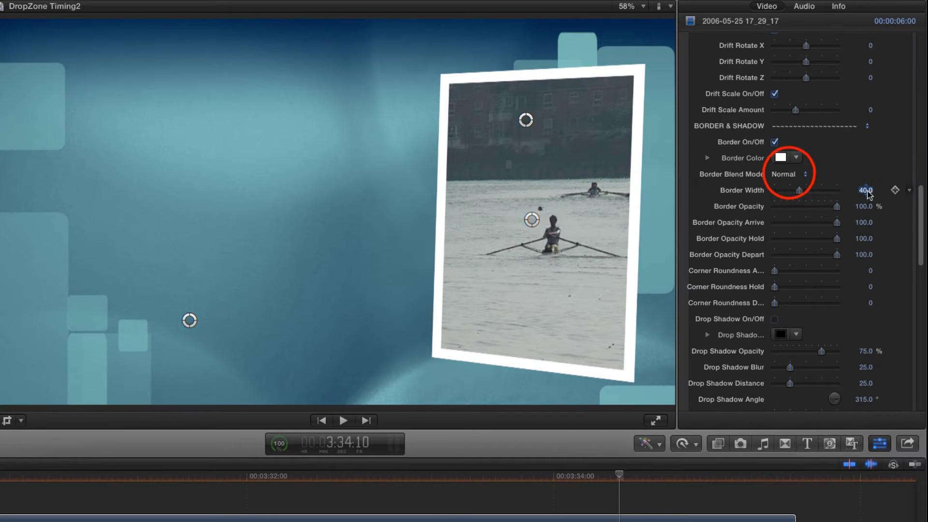
left_click(789, 174)
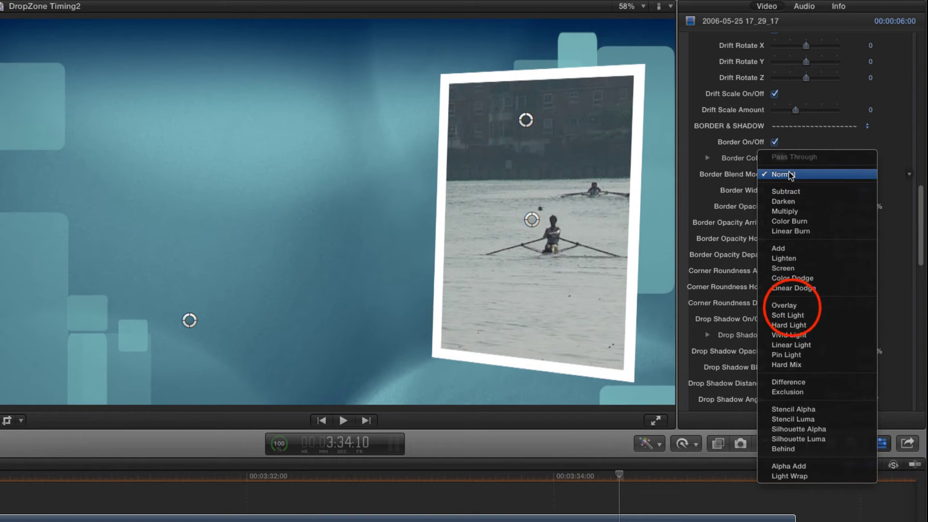
left_click(791, 305)
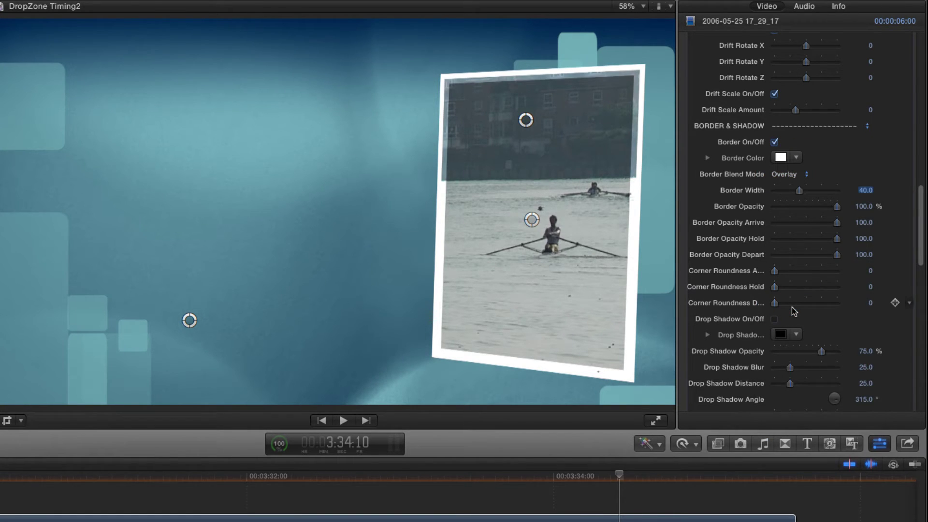
left_click(737, 290)
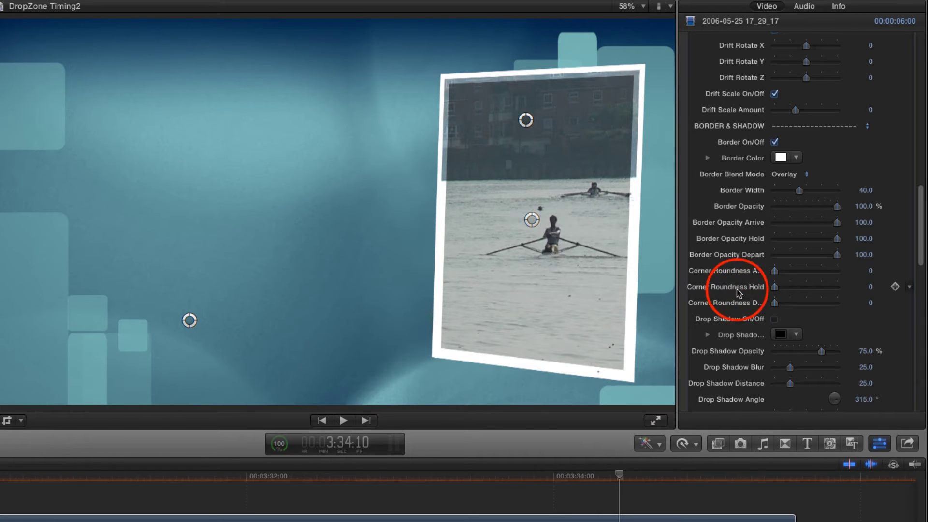
left_click(871, 287)
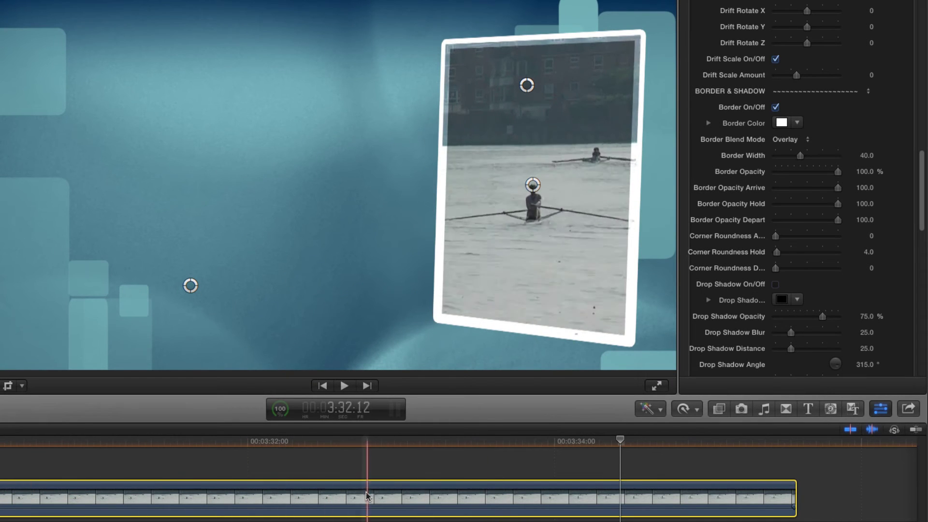
With the rowing clip selected, set Drift Scale Amount to -10 and preview the drift
left_click(347, 470)
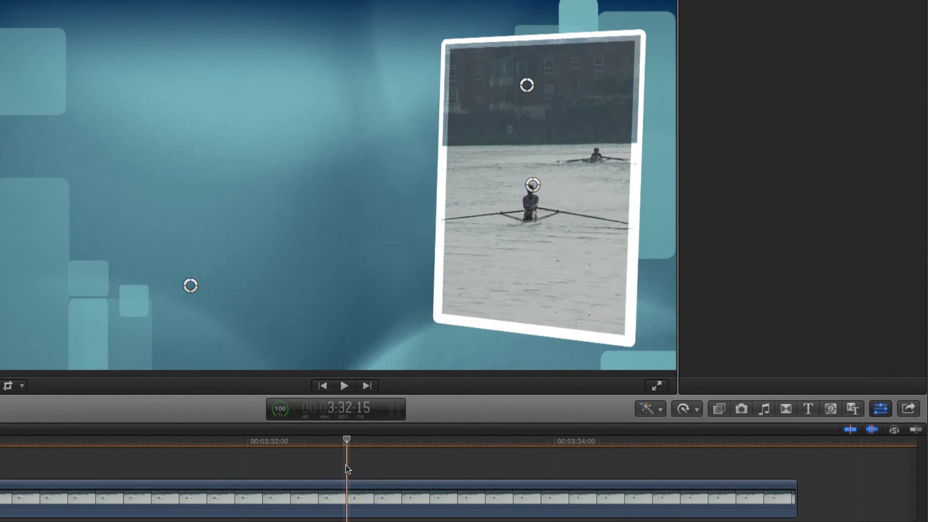
left_click(340, 487)
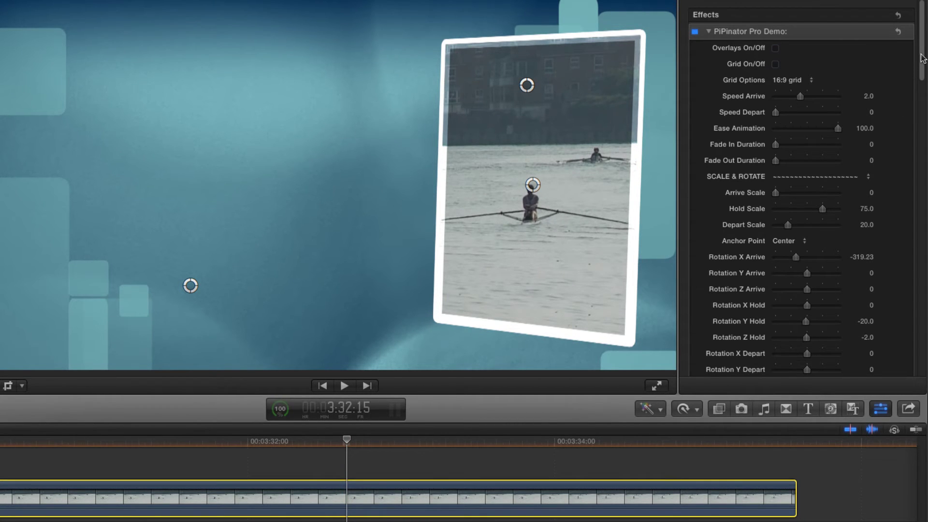
left_click_drag(923, 58, 925, 161)
left_click(872, 282)
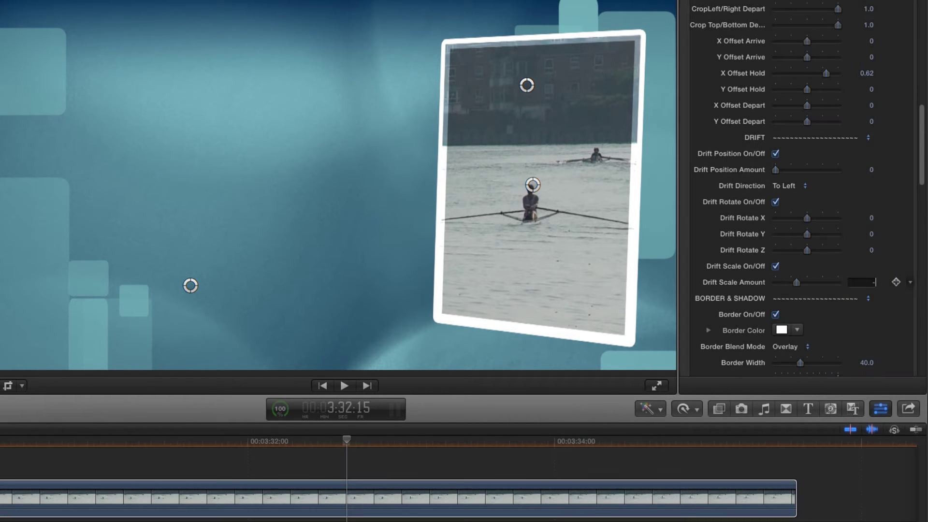
type("-10")
key("Return")
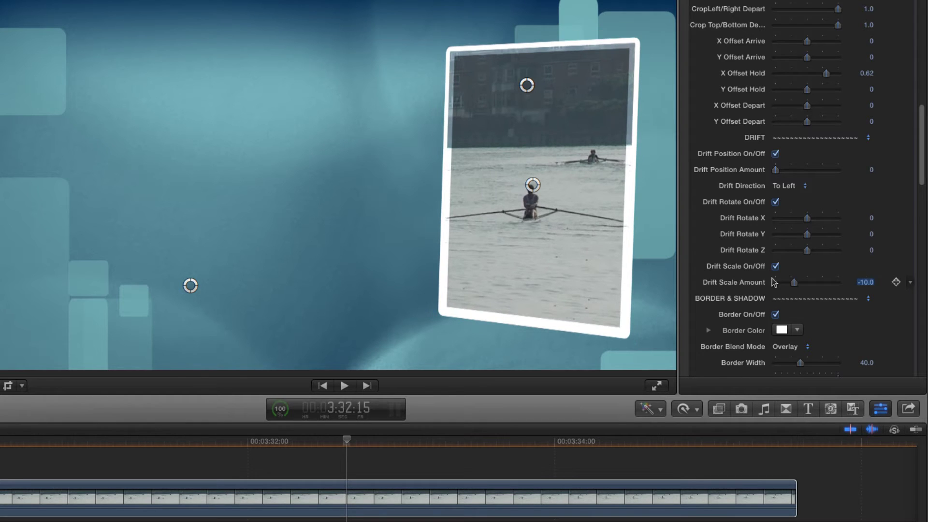
key("/")
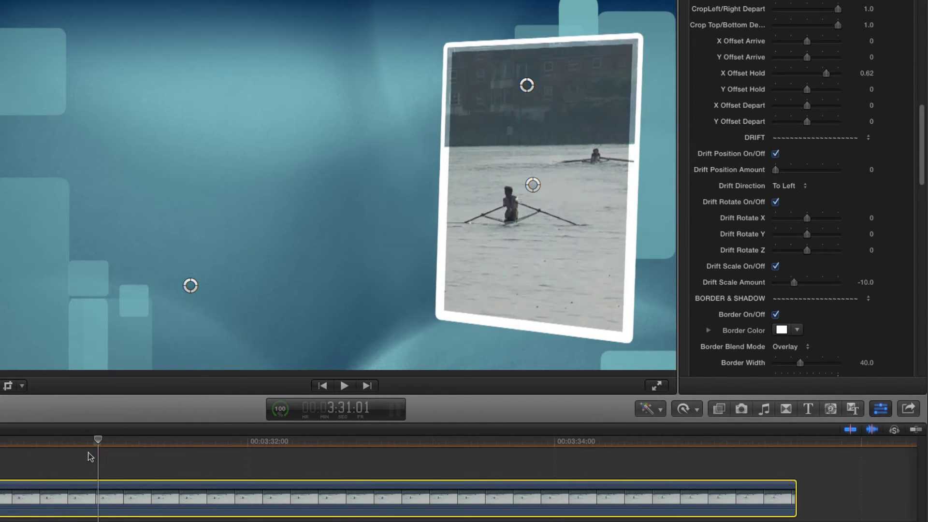
left_click_drag(101, 456, 264, 479)
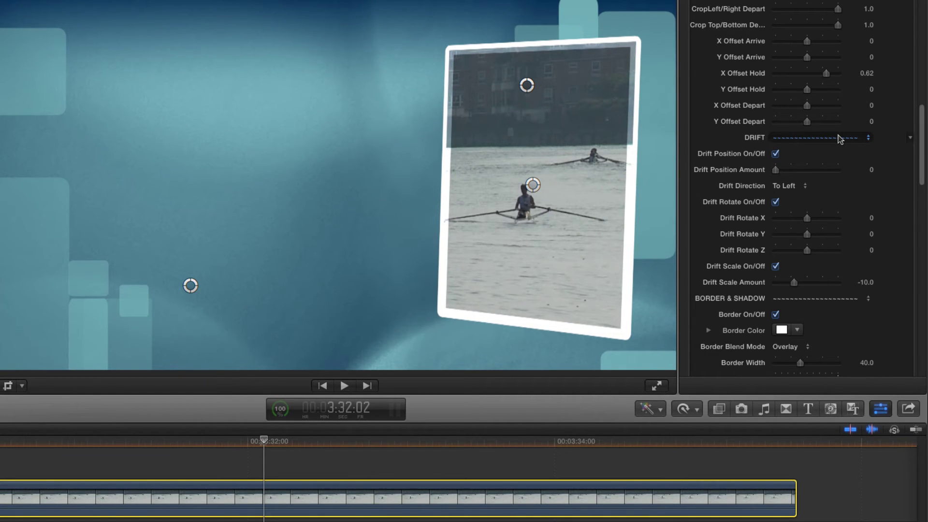
Set Drift Rotate Y -20, Rotate Z -2, and Drift Position Amount 1.3 To Left
left_click(871, 235)
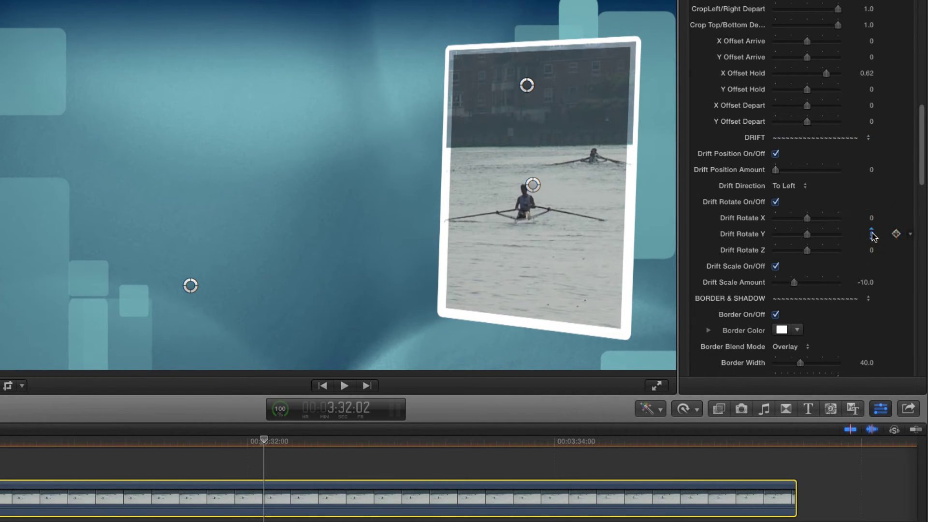
type("-20")
key("Tab")
type("-2")
key("Return")
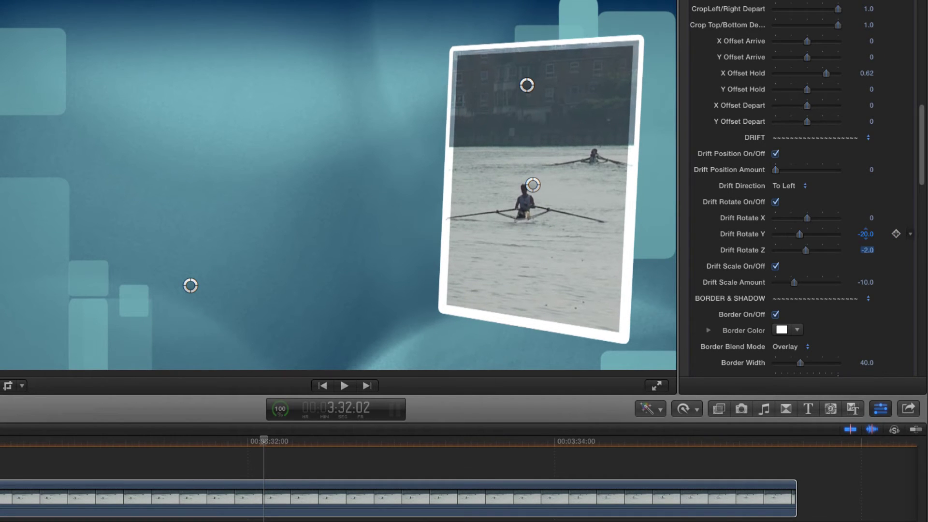
left_click_drag(782, 174, 794, 175)
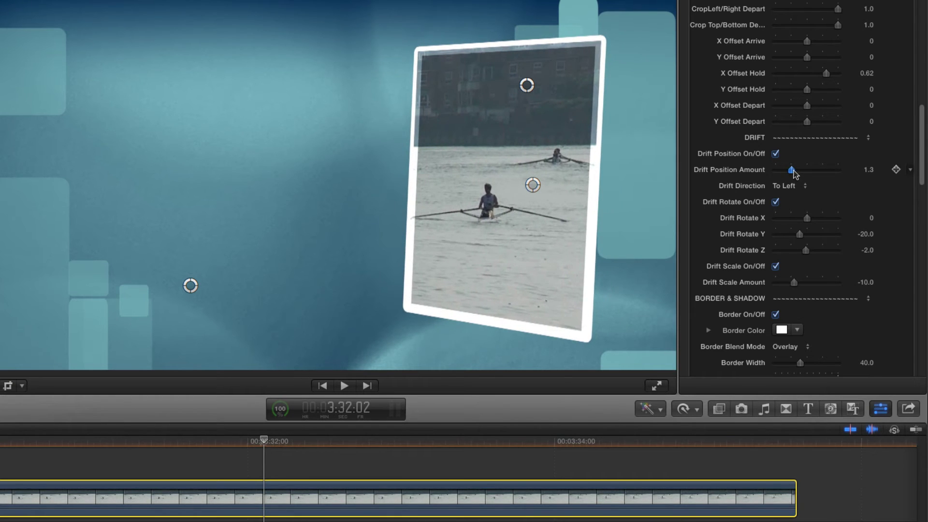
left_click(784, 187)
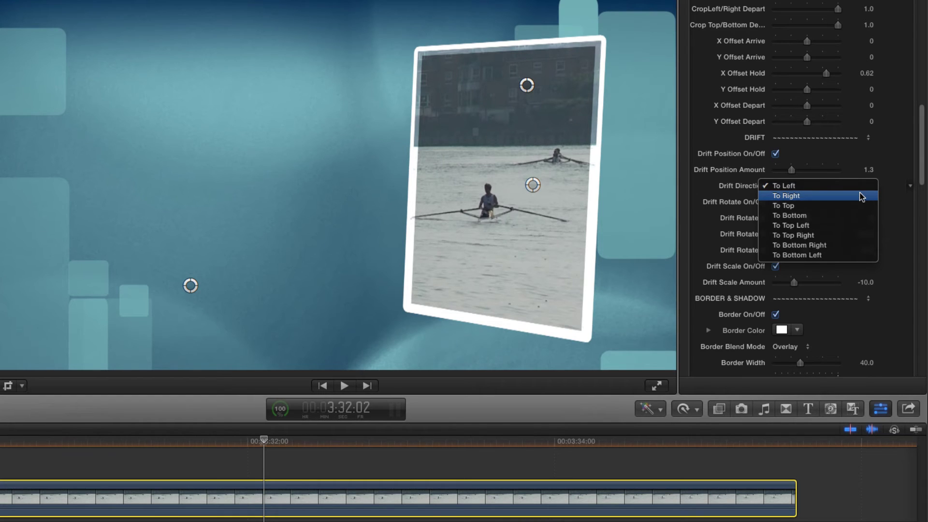
left_click(861, 197)
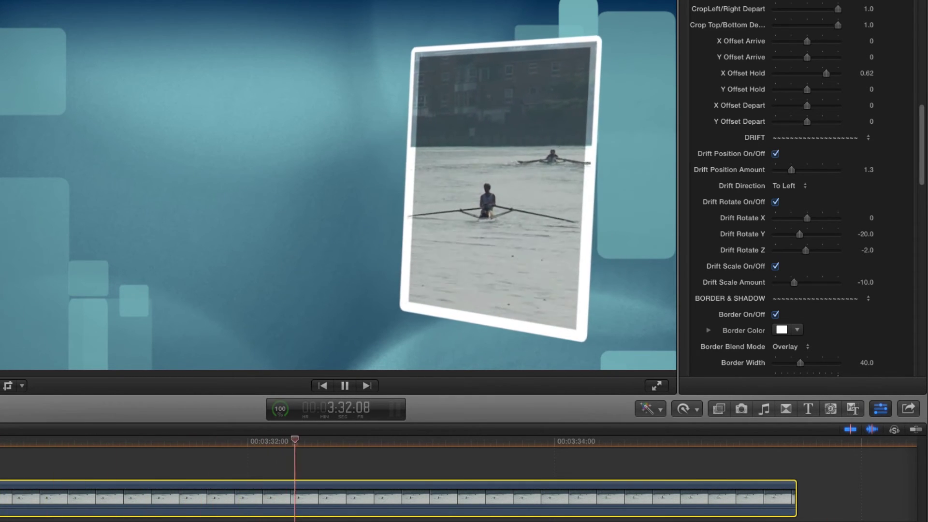
key("space")
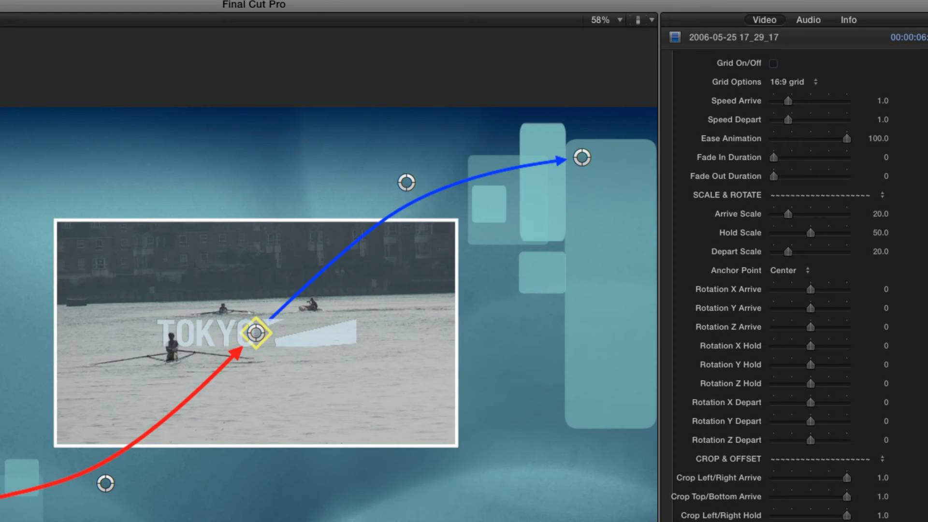
Scroll down the Effects browser toward the Tokyo PiPinator category
scroll(779, 285, "down", 5)
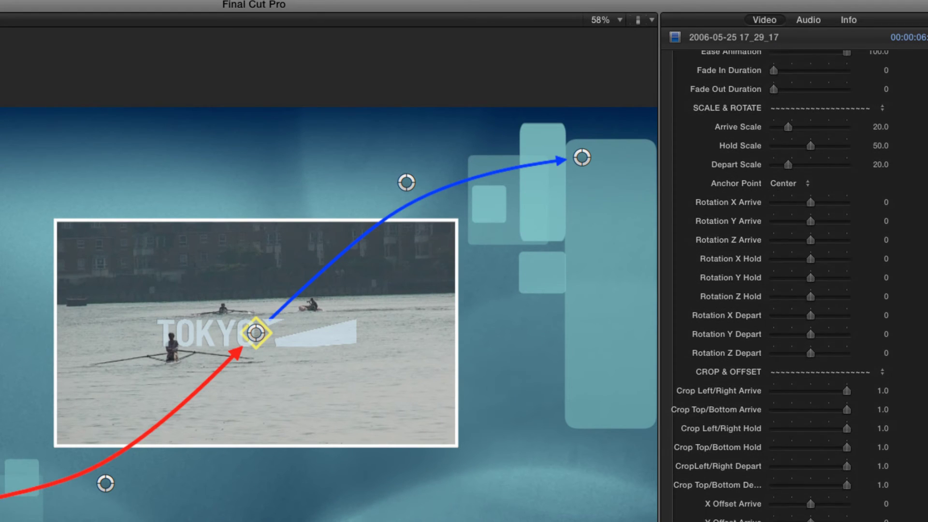
scroll(778, 285, "down", 6)
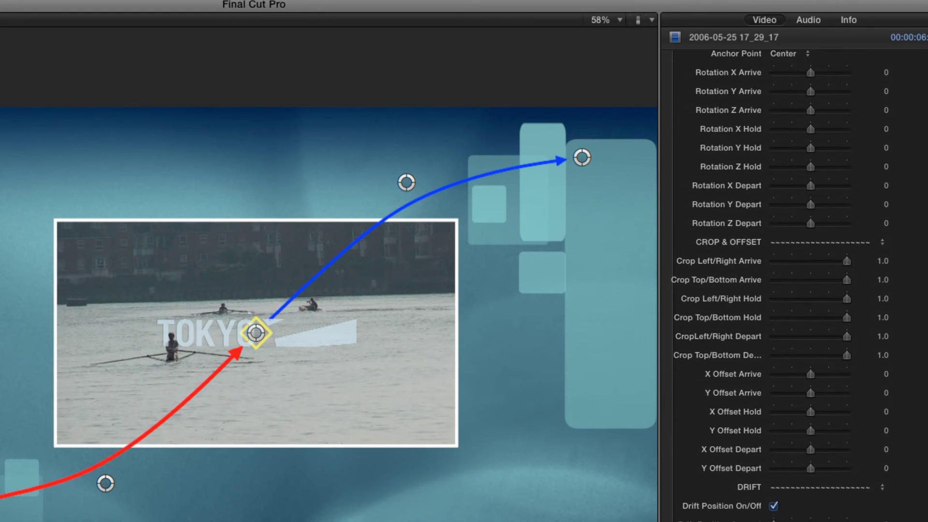
scroll(779, 285, "down", 6)
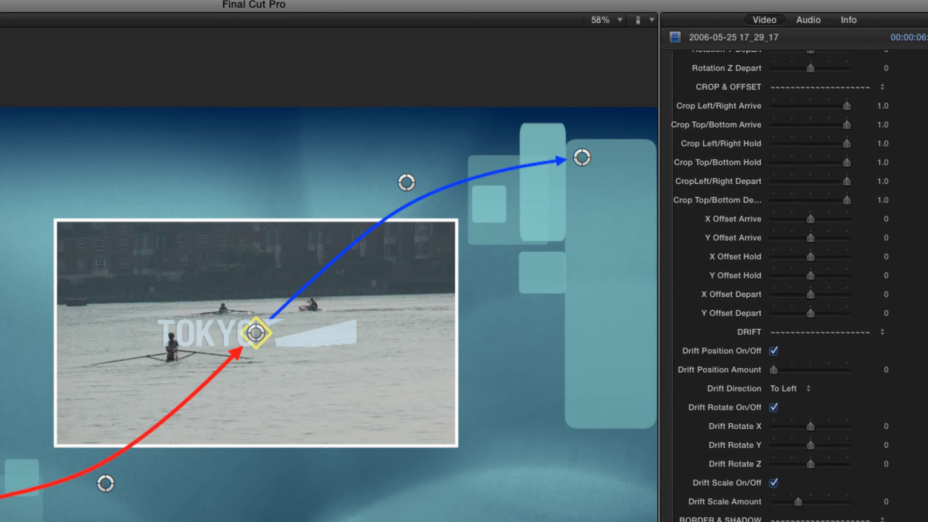
scroll(779, 285, "down", 5)
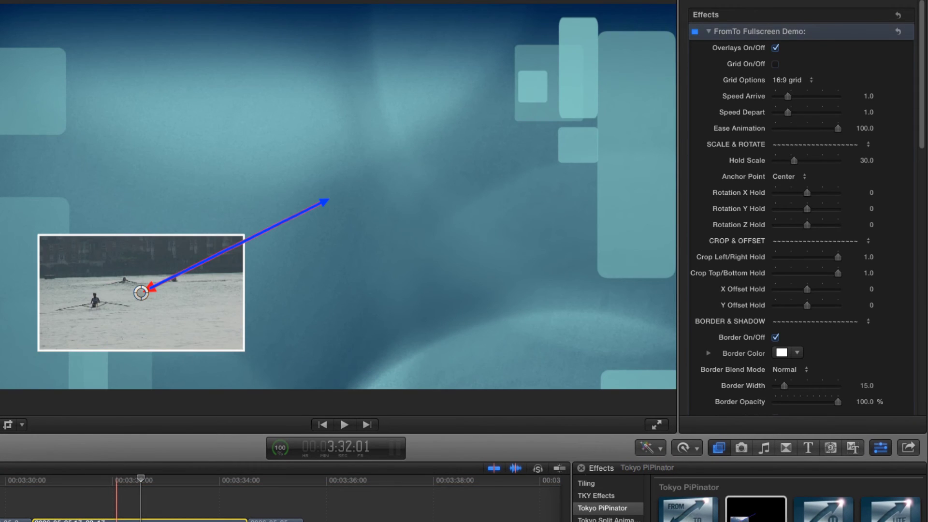
Play back the effect, then drag the picture-in-picture from the top-left to the lower right of the frame
key("shift+slash")
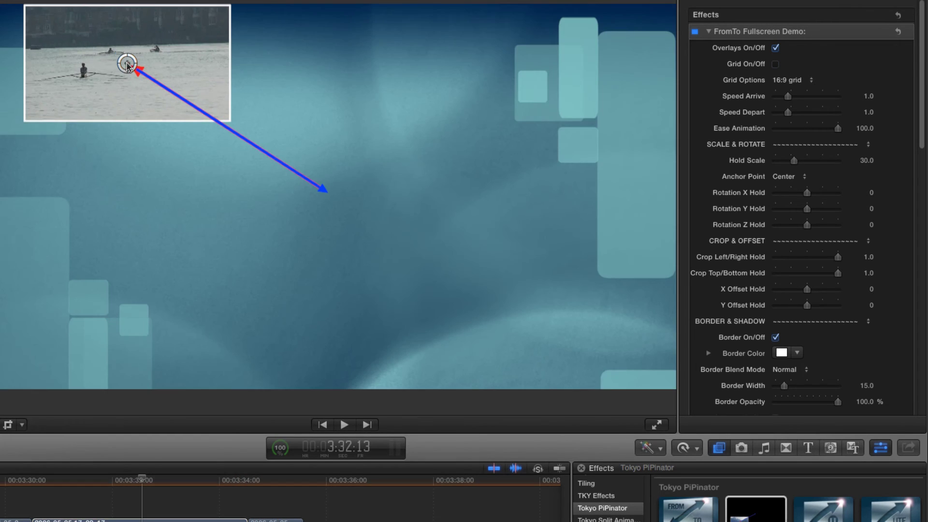
left_click_drag(127, 64, 494, 127)
left_click_drag(492, 161, 549, 287)
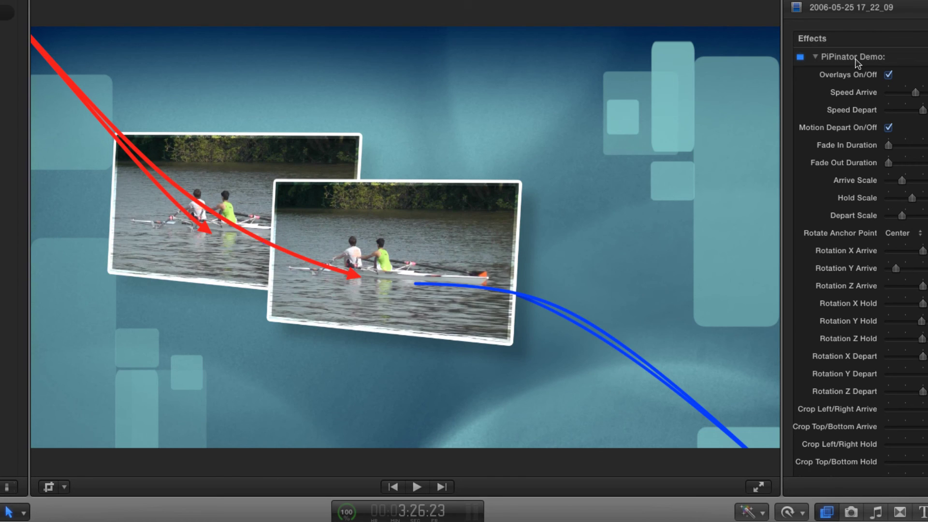
Select the PiPinator Demo effect header in the Effects inspector to reveal its on-screen motion path
left_click(857, 63)
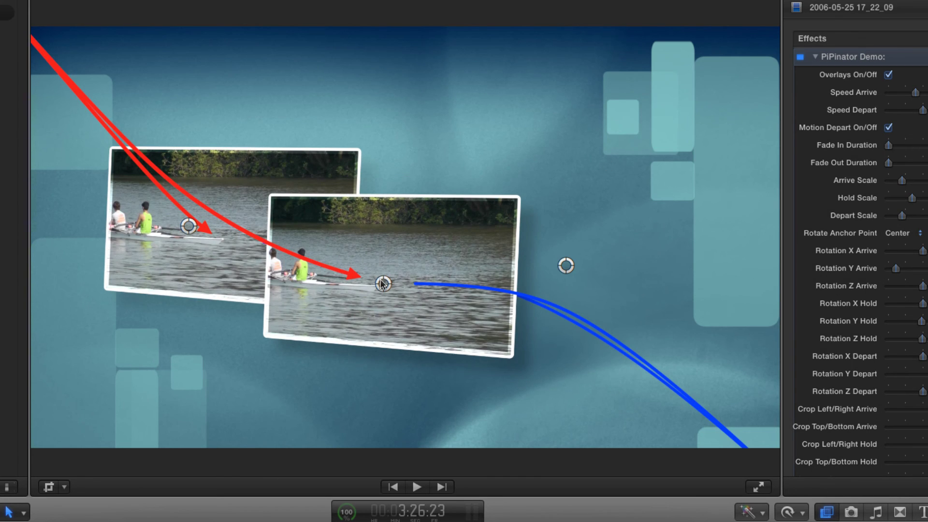